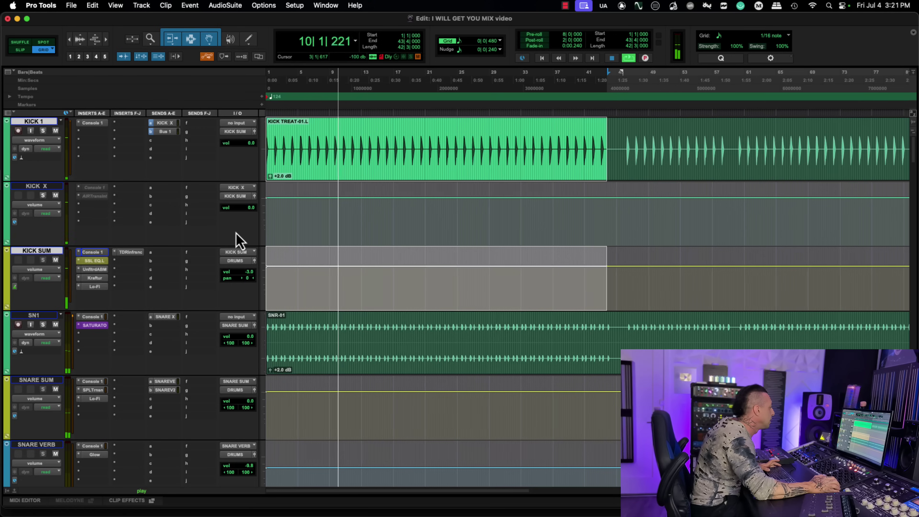
# Step: Audition the kick while switching the SSL EQ.L insert on the KICK SUM track inactive, active and inactive again
pyautogui.press('space')
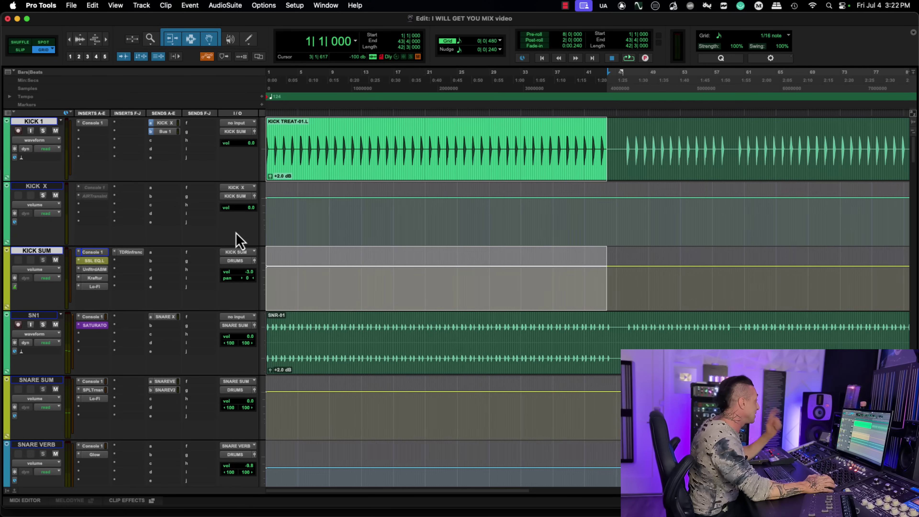
pyautogui.keyDown('ctrl'); pyautogui.keyDown('super'); pyautogui.click(95, 261); pyautogui.keyUp('super'); pyautogui.keyUp('ctrl')
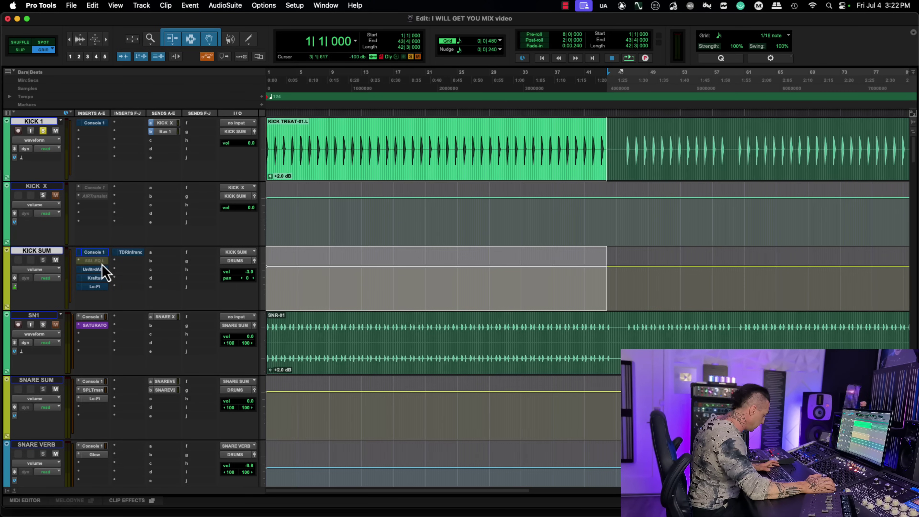
pyautogui.press('space')
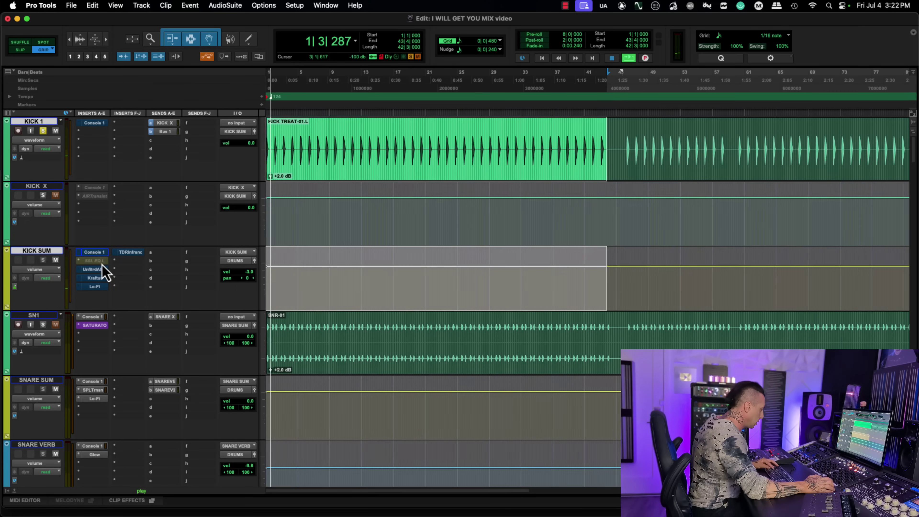
pyautogui.rightClick(97, 262)
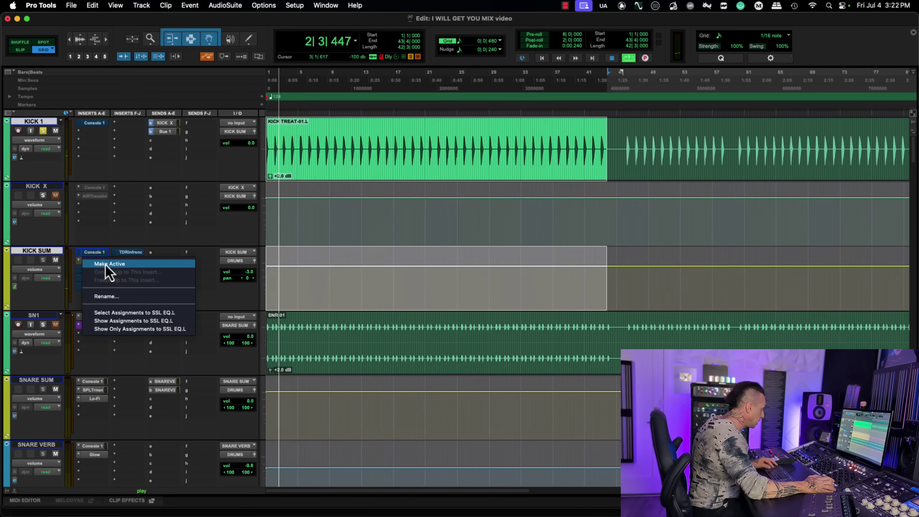
pyautogui.click(105, 265)
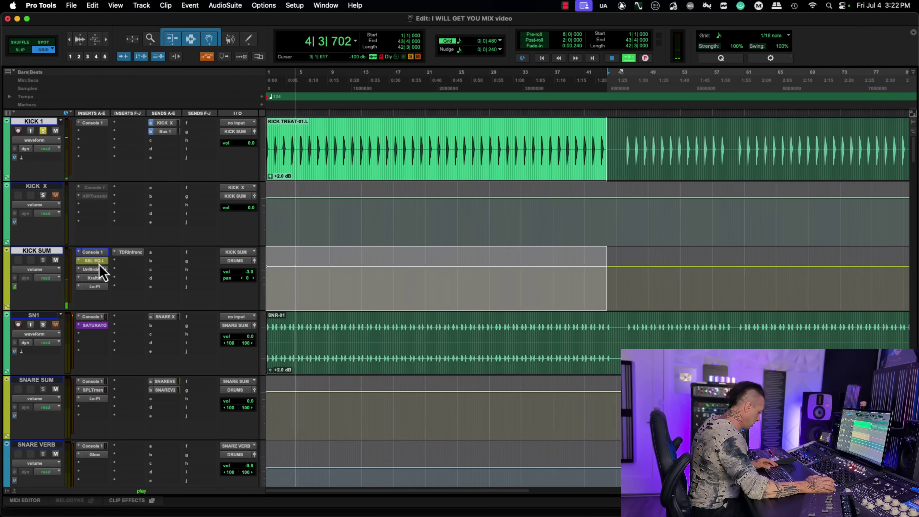
pyautogui.rightClick(99, 263)
pyautogui.click(103, 264)
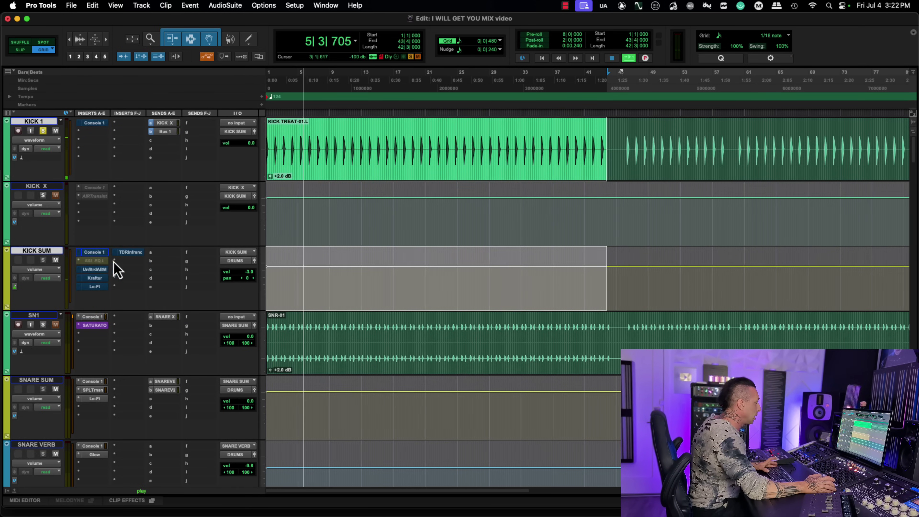
pyautogui.press('space')
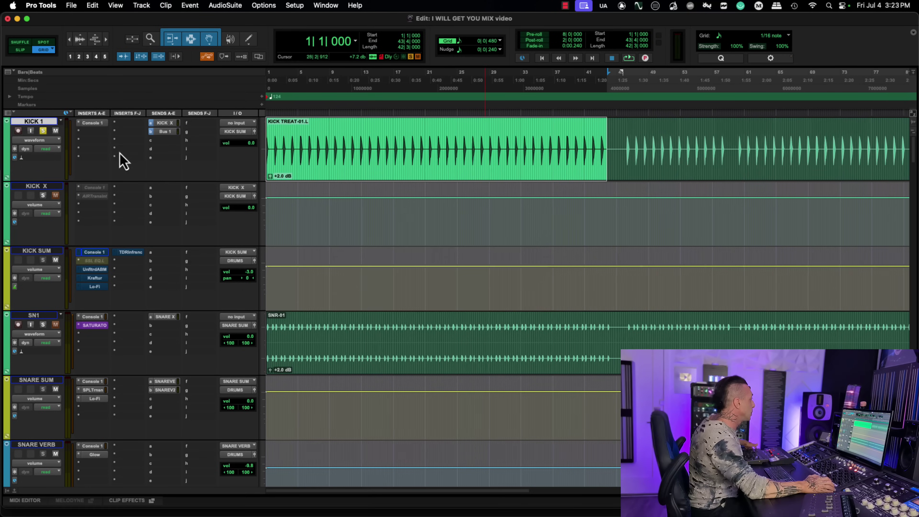
# Step: Open the Console 1 insert on the KICK 1 track and review its channel settings while the kick plays
pyautogui.click(96, 125)
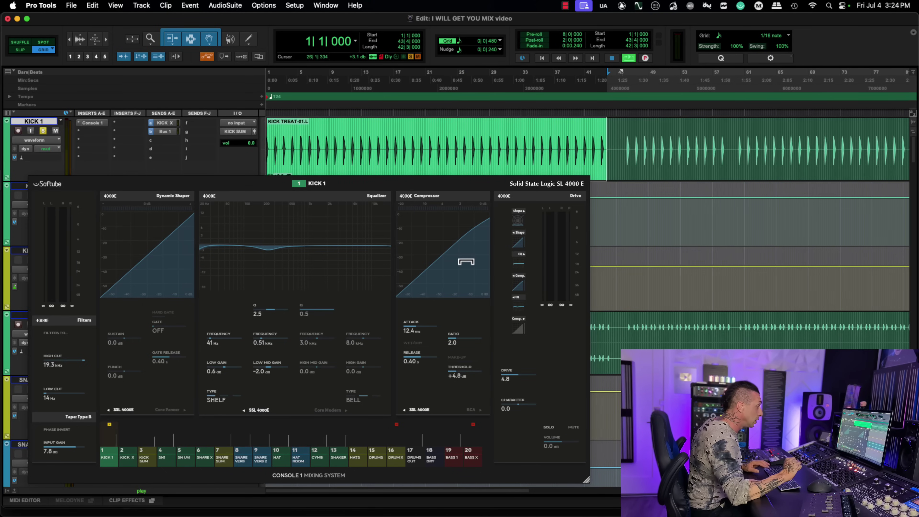
pyautogui.press('space')
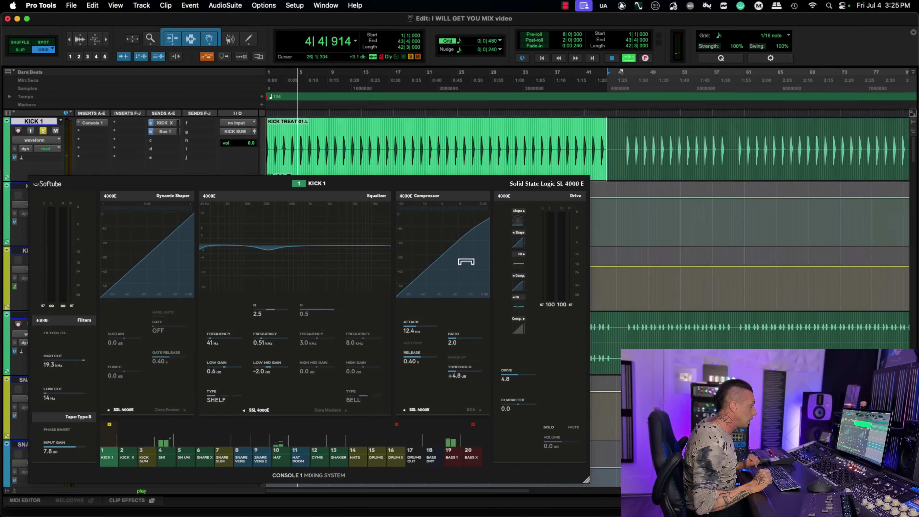
pyautogui.press('space')
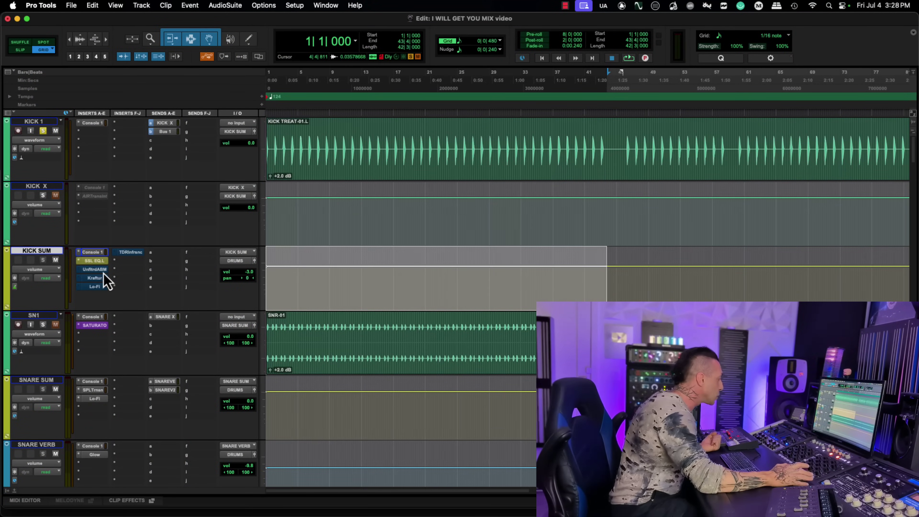
# Step: Play the soloed BASS 1 track briefly from the start of the session, and stop playback
pyautogui.scroll(-15, 103, 272)
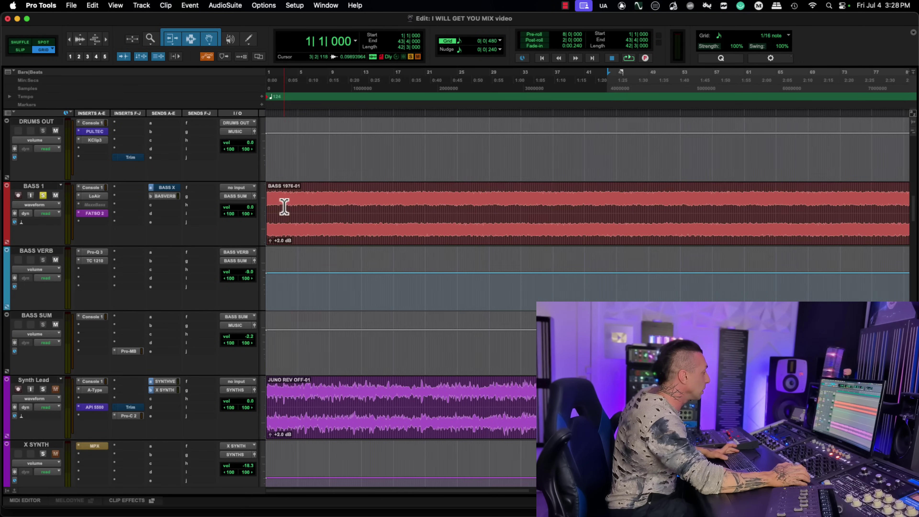
pyautogui.press('space')
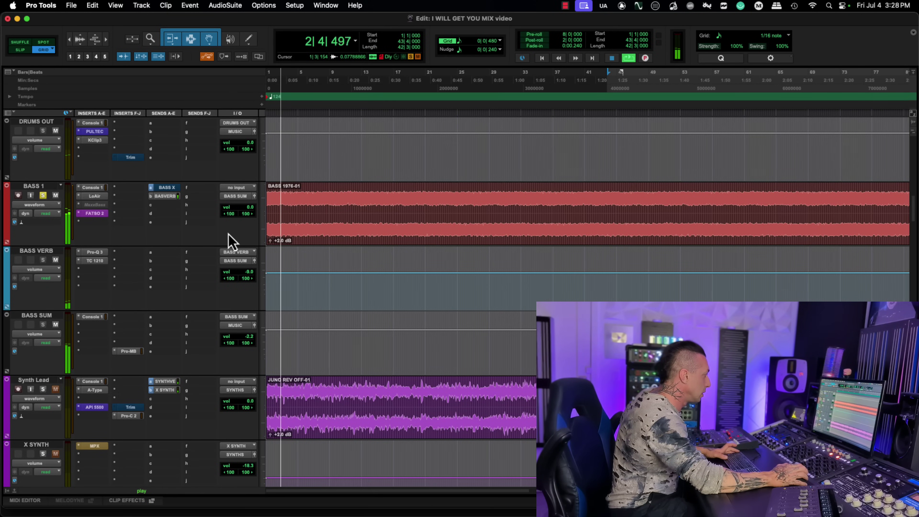
pyautogui.press('space')
# Step: Open the Bass-Mint insert on the KICK SUM track and compare its bypassed and engaged sound, leaving it engaged
pyautogui.scroll(8, 211, 248)
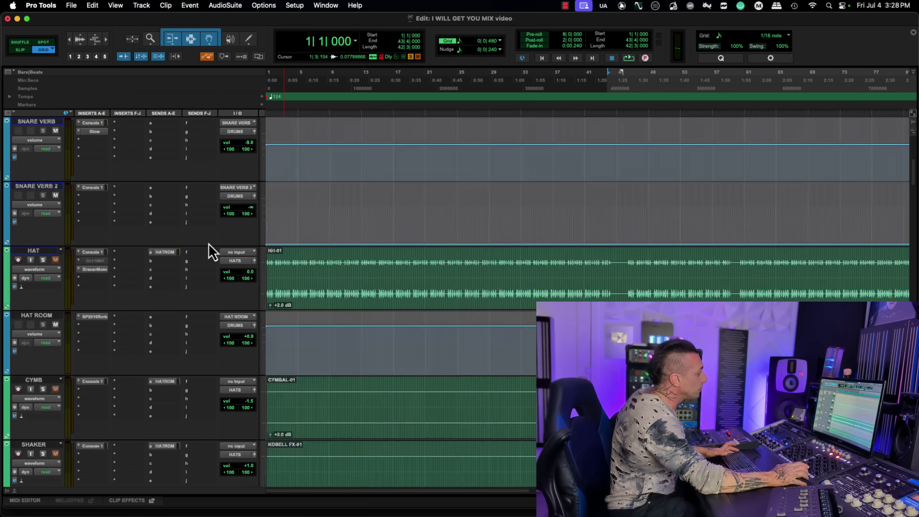
pyautogui.scroll(8, 212, 252)
pyautogui.scroll(2, 212, 252)
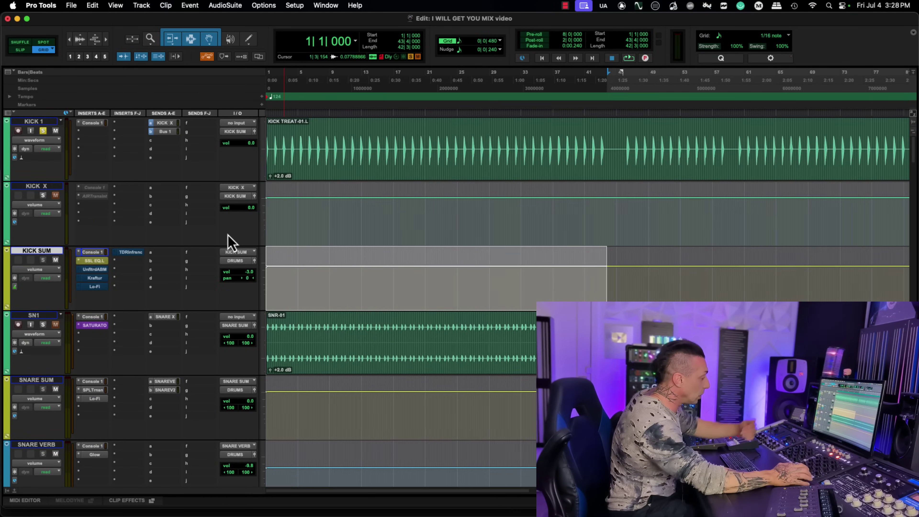
pyautogui.scroll(-2, 94, 272)
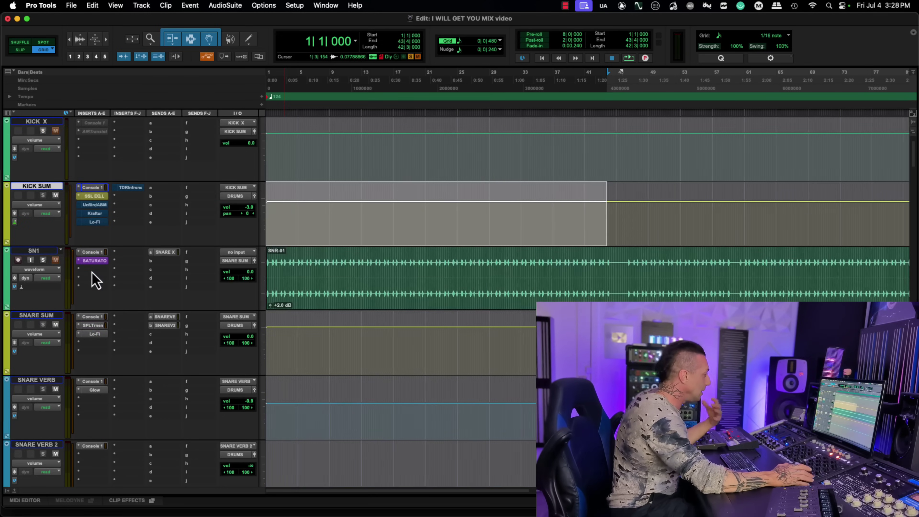
pyautogui.scroll(2, 92, 275)
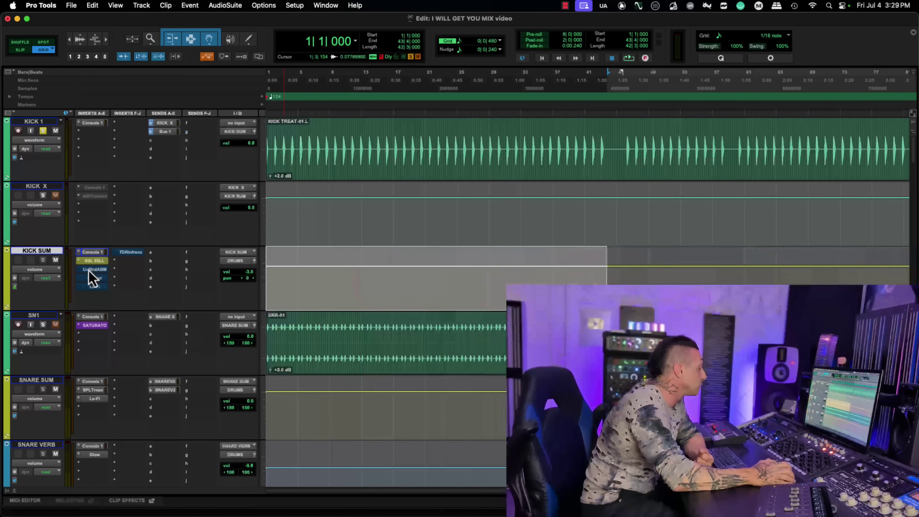
pyautogui.click(95, 269)
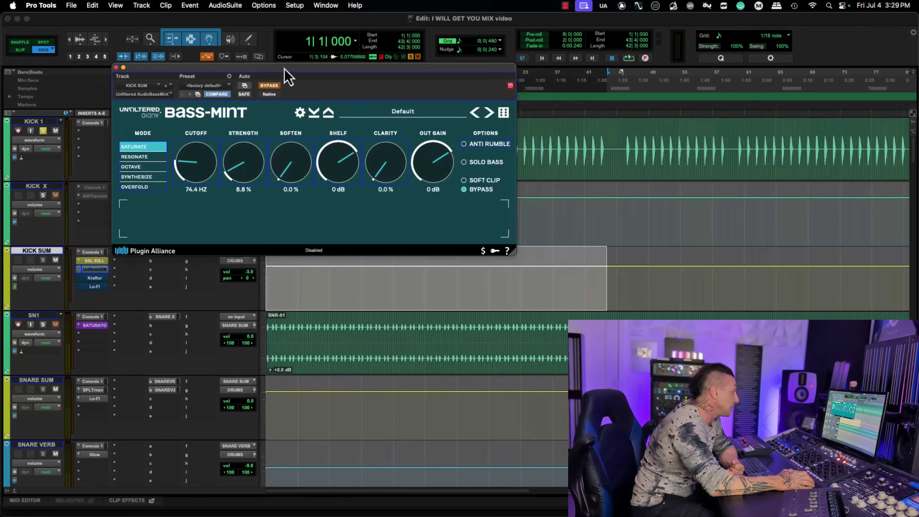
pyautogui.moveTo(287, 76); pyautogui.dragTo(185, 102)
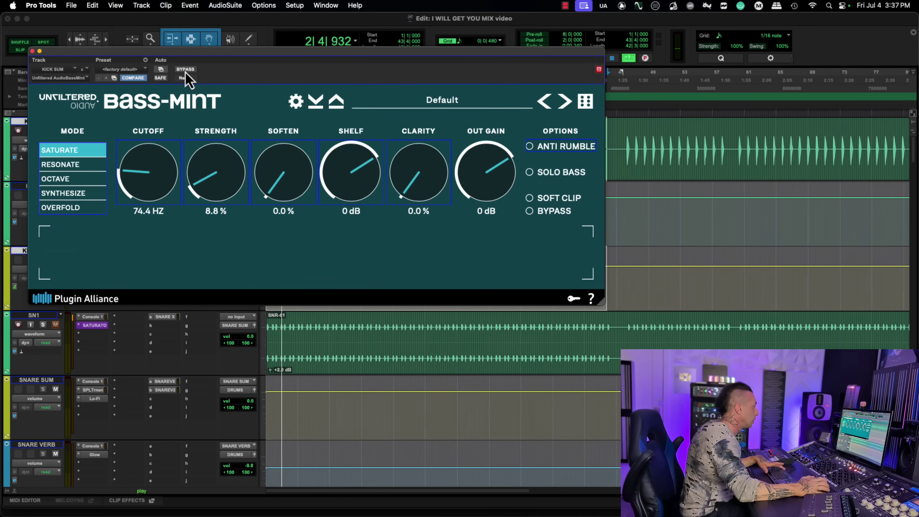
pyautogui.click(185, 72)
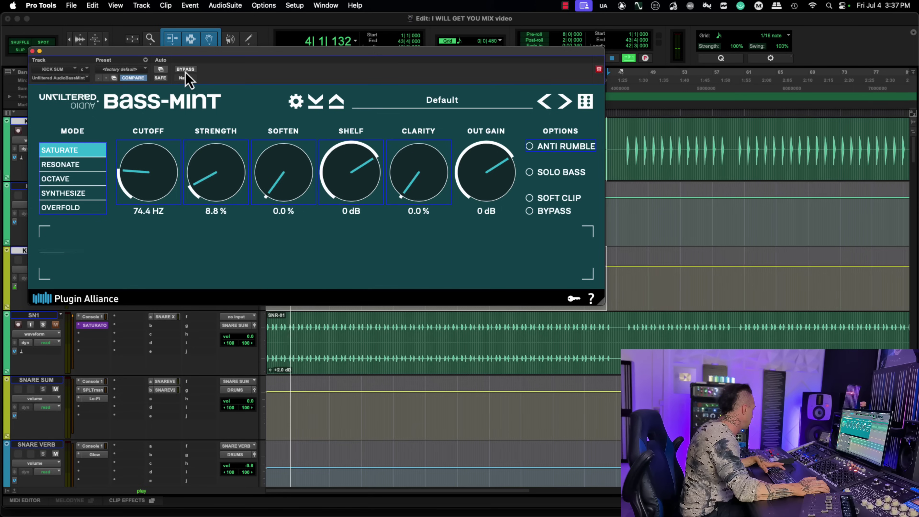
pyautogui.click(185, 72)
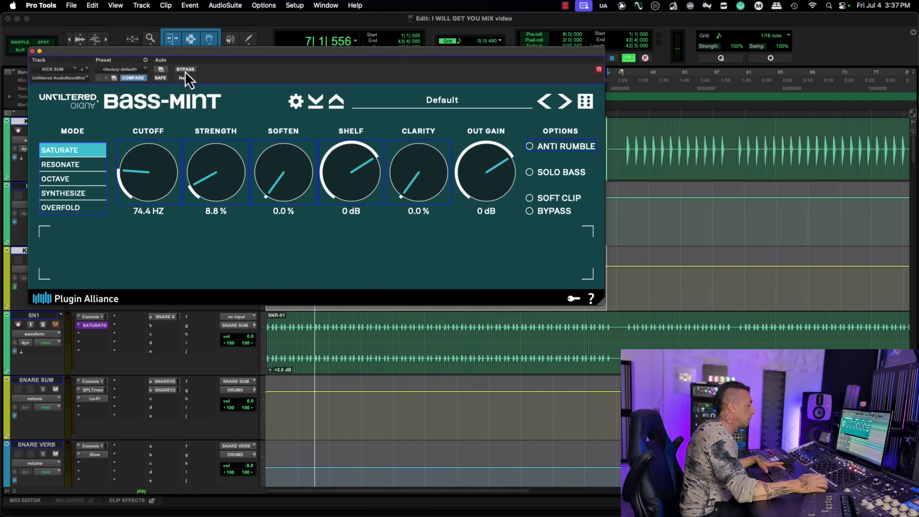
pyautogui.click(185, 72)
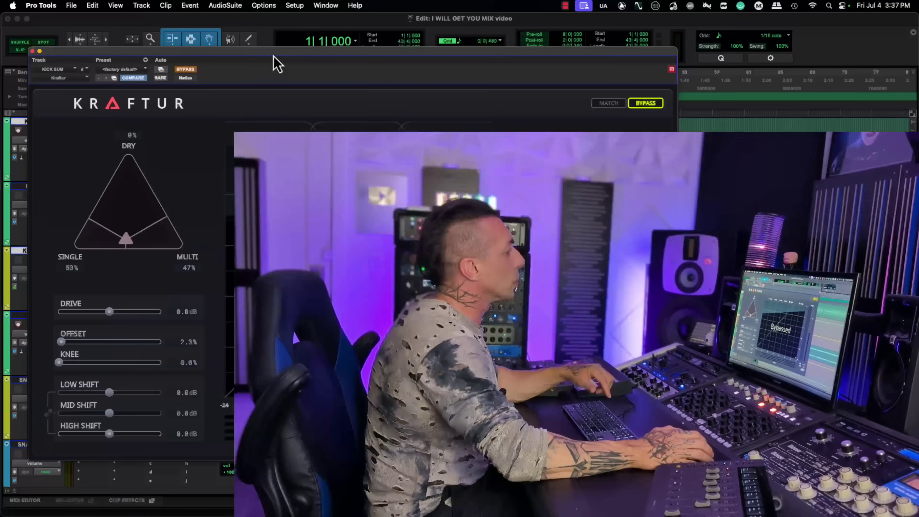
# Step: Compare the Kraftur saturator on the KICK SUM track bypassed and engaged during playback, leave it engaged and close its window
pyautogui.moveTo(277, 64); pyautogui.dragTo(236, 25)
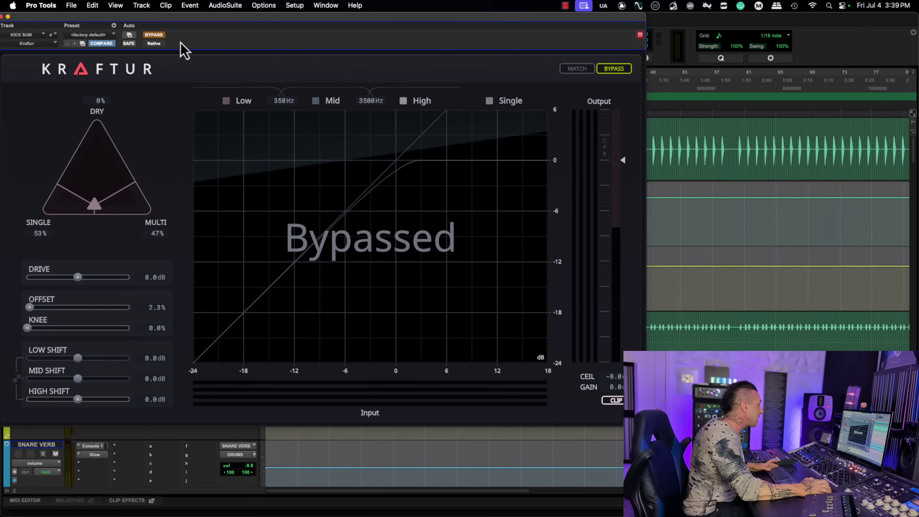
pyautogui.press('space')
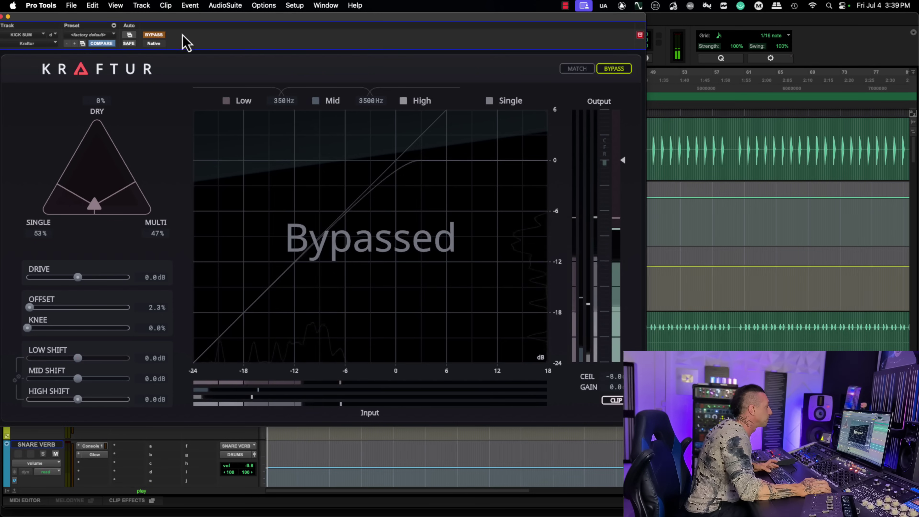
pyautogui.click(156, 35)
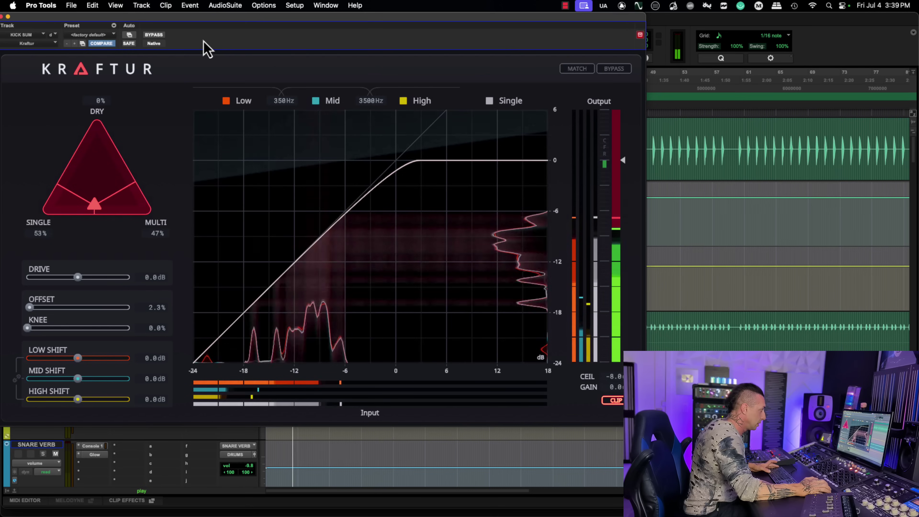
pyautogui.click(154, 36)
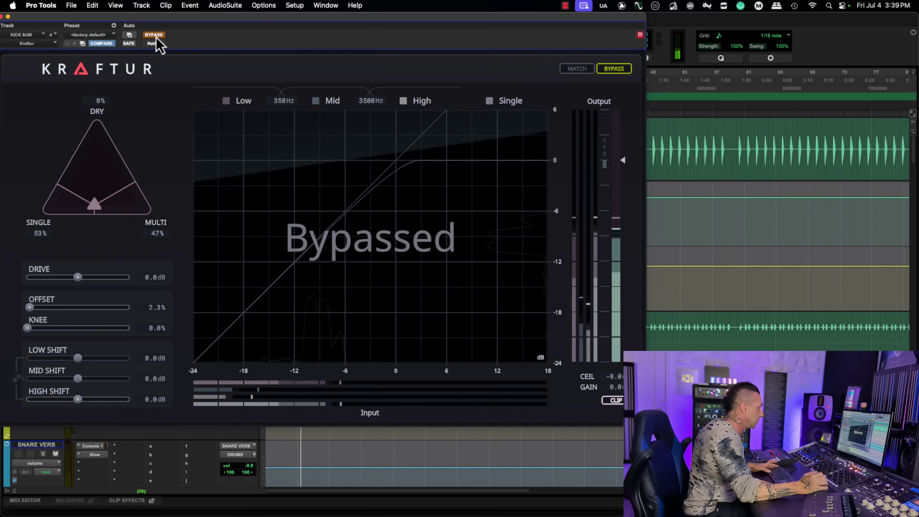
pyautogui.click(156, 36)
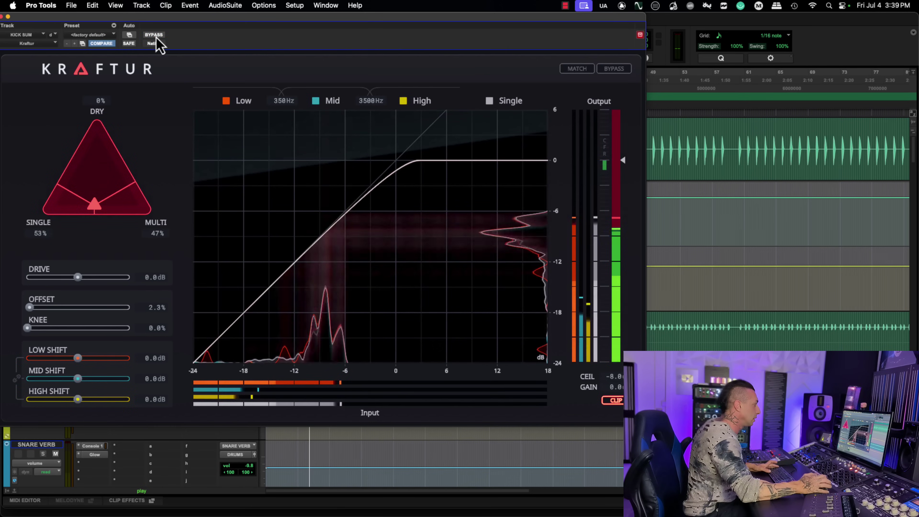
pyautogui.press('space')
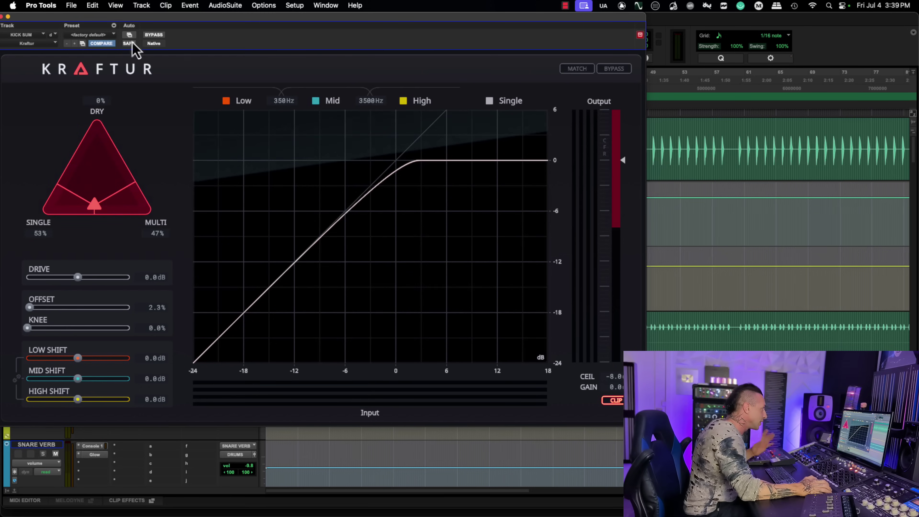
pyautogui.click(2, 17)
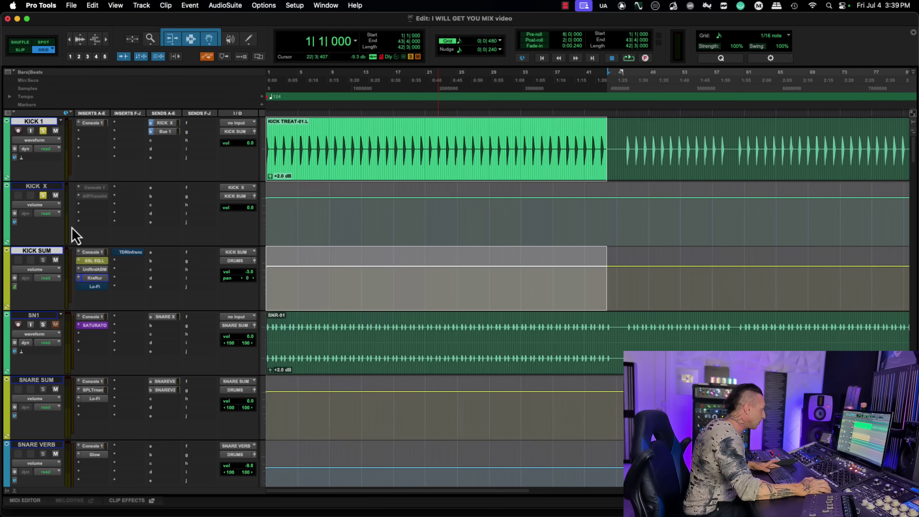
# Step: Open the Lo-Fi insert on the KICK SUM track, compare it bypassed and engaged during playback, and leave it engaged
pyautogui.click(95, 286)
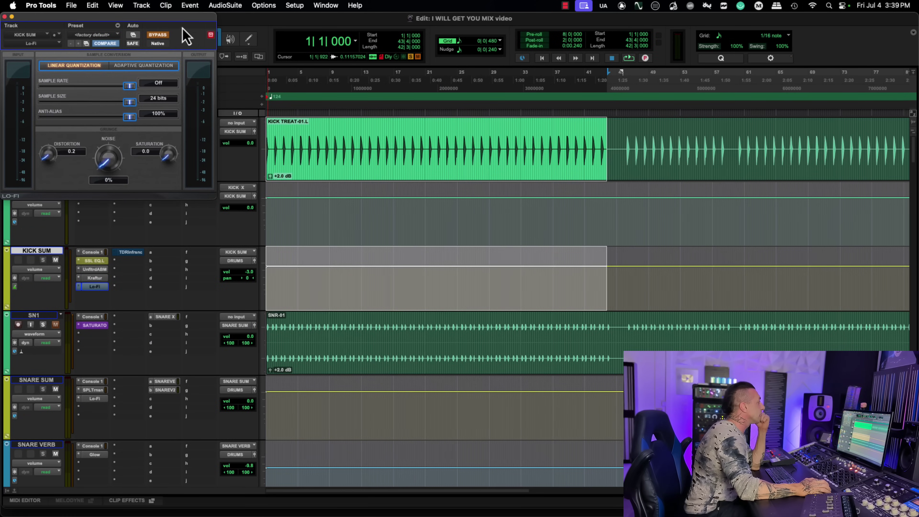
pyautogui.moveTo(177, 22); pyautogui.dragTo(230, 65)
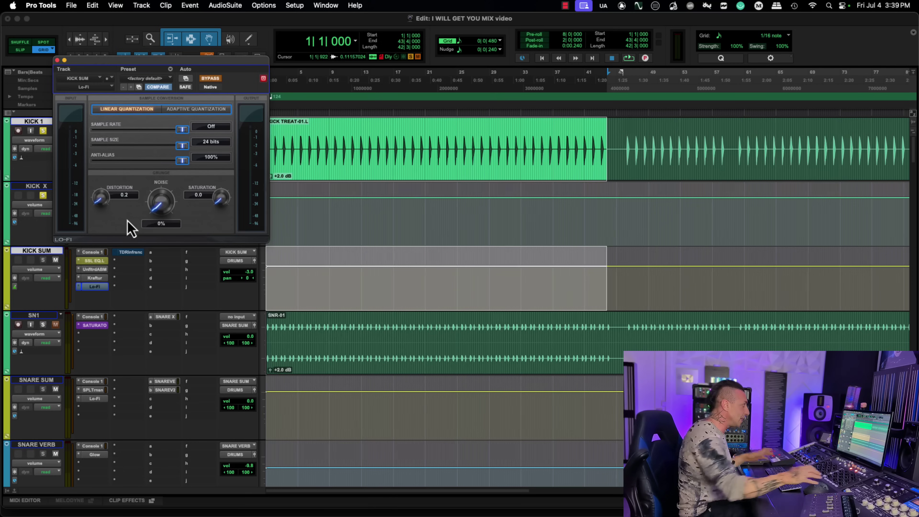
pyautogui.press('space')
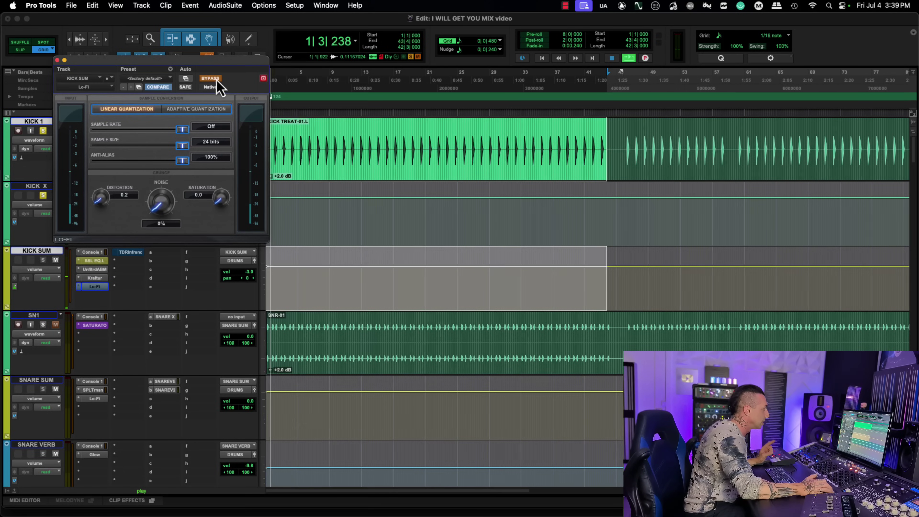
pyautogui.click(217, 81)
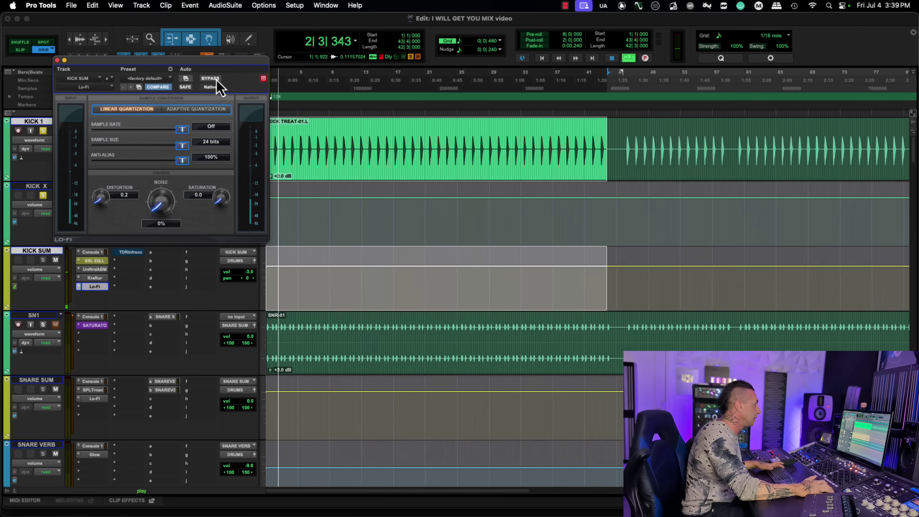
pyautogui.click(217, 80)
pyautogui.click(217, 80)
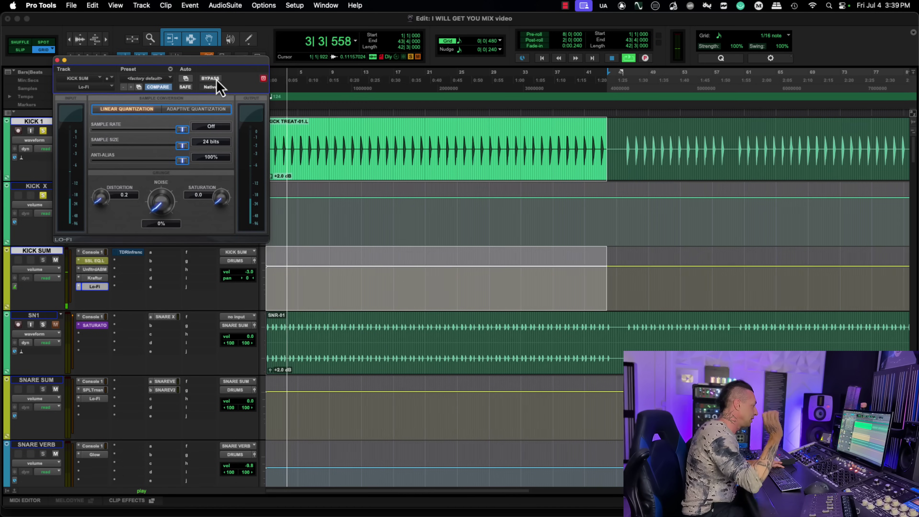
pyautogui.click(57, 60)
pyautogui.press('space')
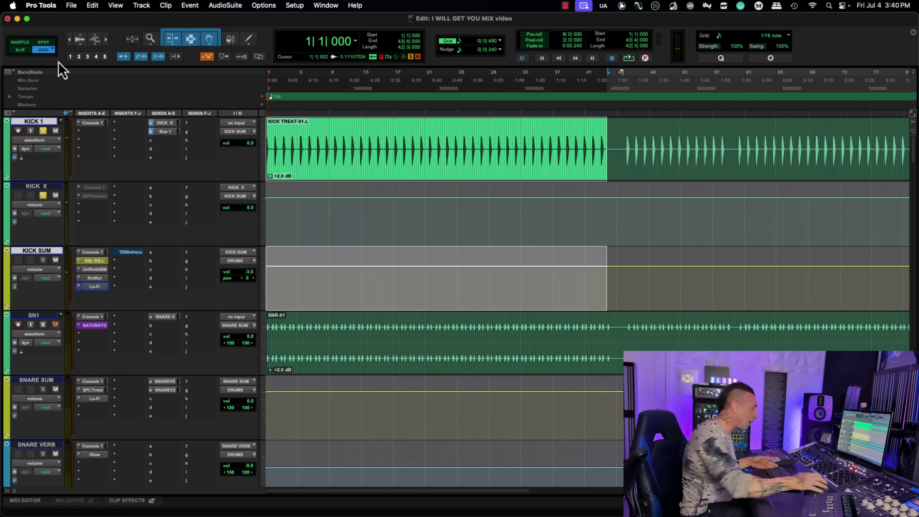
# Step: Open the TDR Infrasonic insert on the KICK SUM track, take it out of bypass and close its window
pyautogui.click(131, 252)
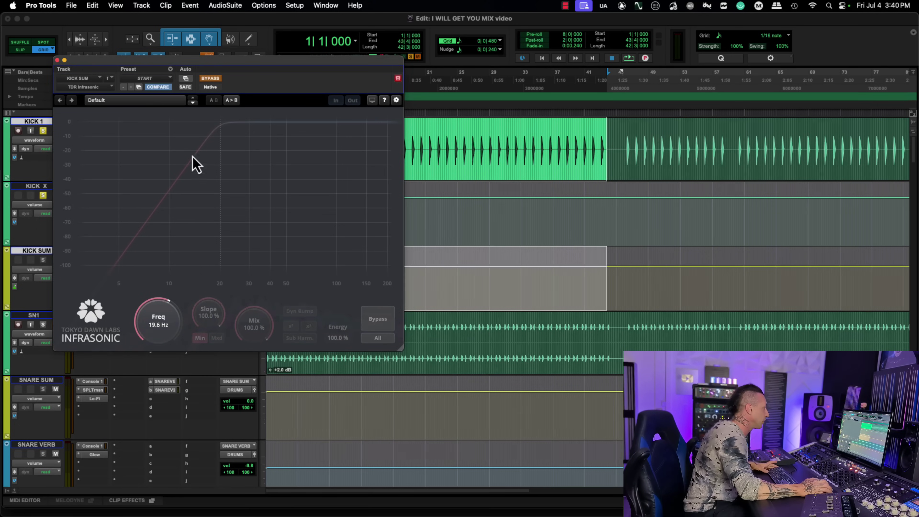
pyautogui.click(210, 79)
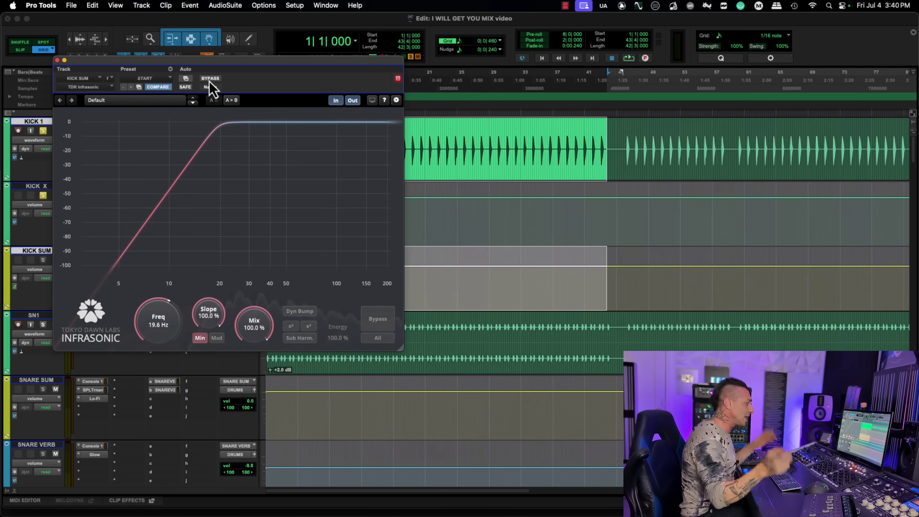
pyautogui.press('super+w')
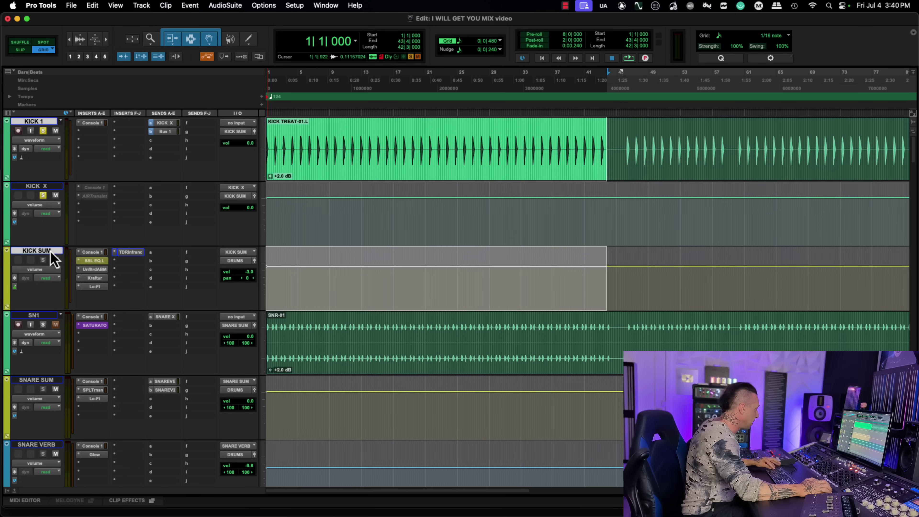
# Step: Play the soloed kick with the KICK 1 and KICK SUM inserts off, and turn them back on during playback to compare
pyautogui.rightClick(100, 261)
pyautogui.click(119, 266)
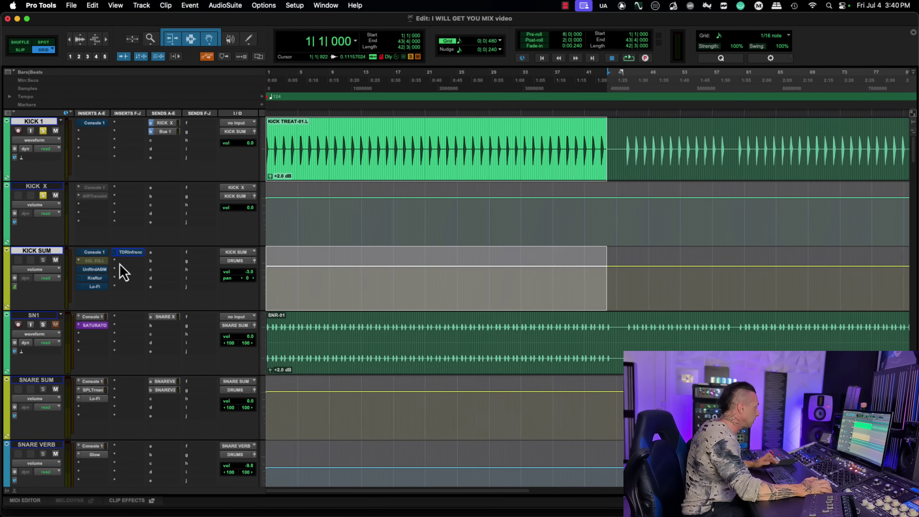
pyautogui.press('space')
pyautogui.rightClick(93, 261)
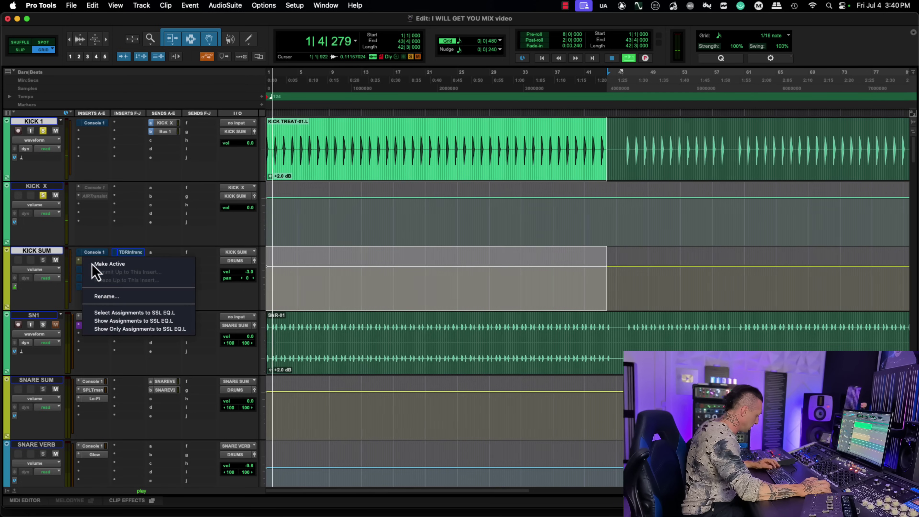
pyautogui.click(102, 265)
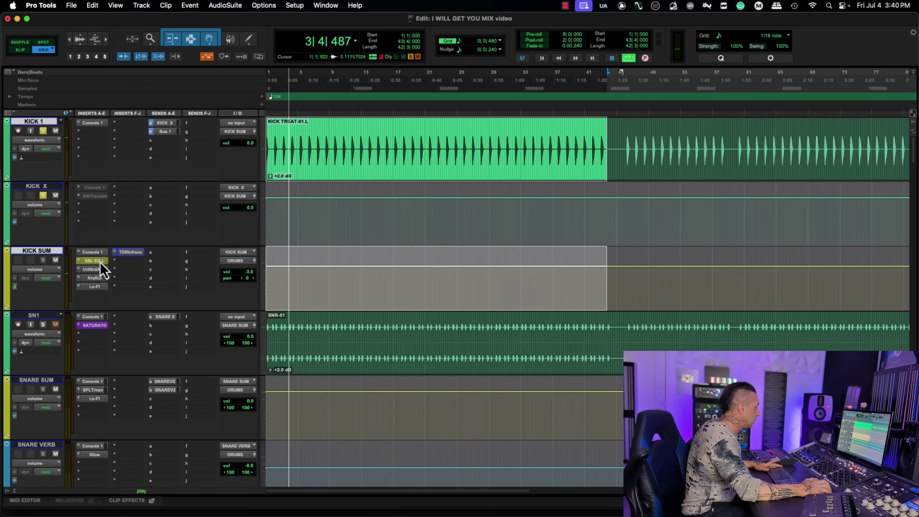
# Step: Unsolo both kick tracks and play the full mix from the start with the kick inserts off
pyautogui.click(43, 195)
pyautogui.press('space')
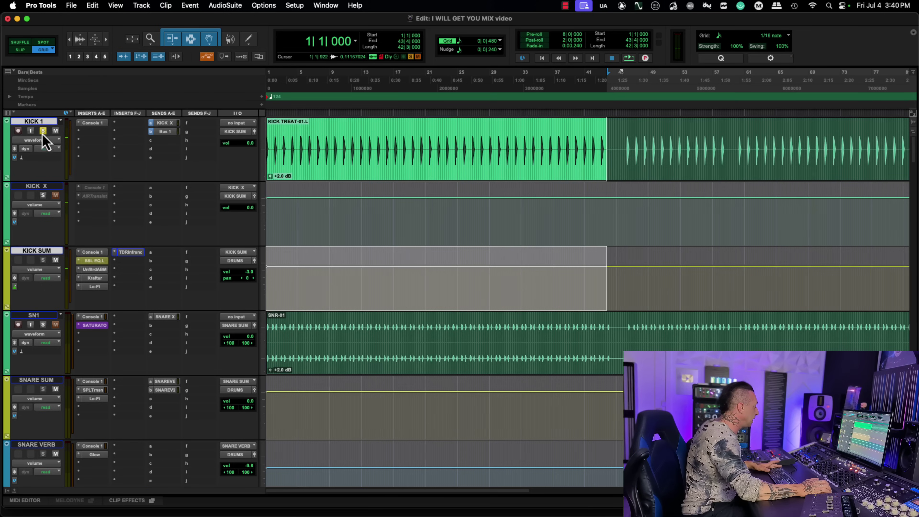
pyautogui.press('space')
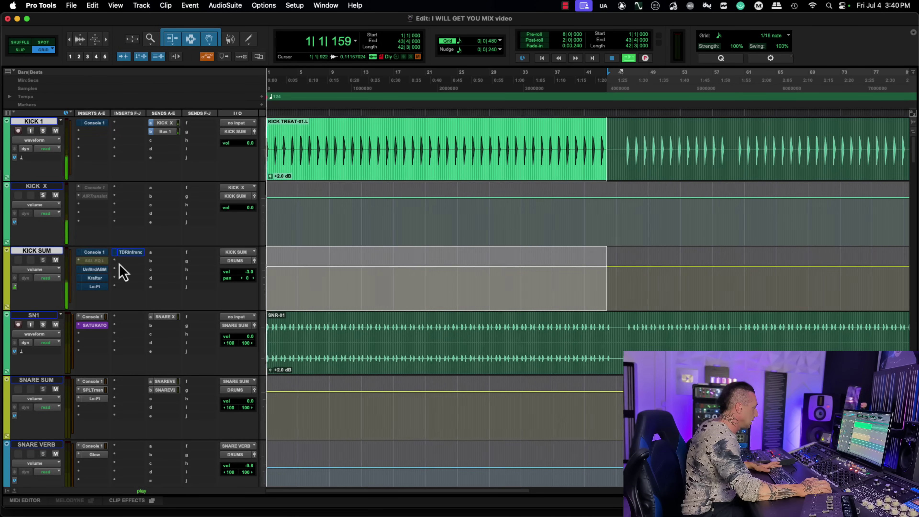
# Step: Compare the kick inserts on and off within the full mix, leave them on and stop playback
pyautogui.rightClick(93, 267)
pyautogui.click(102, 265)
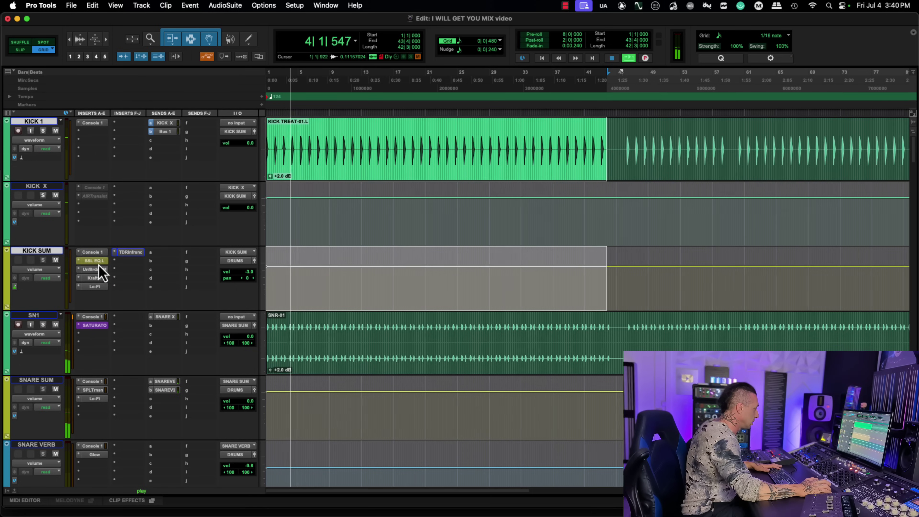
pyautogui.rightClick(99, 265)
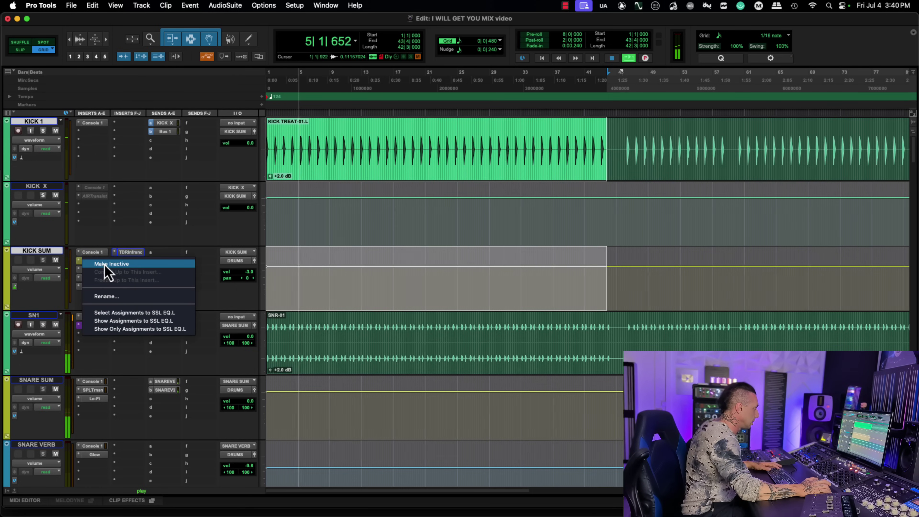
pyautogui.click(107, 265)
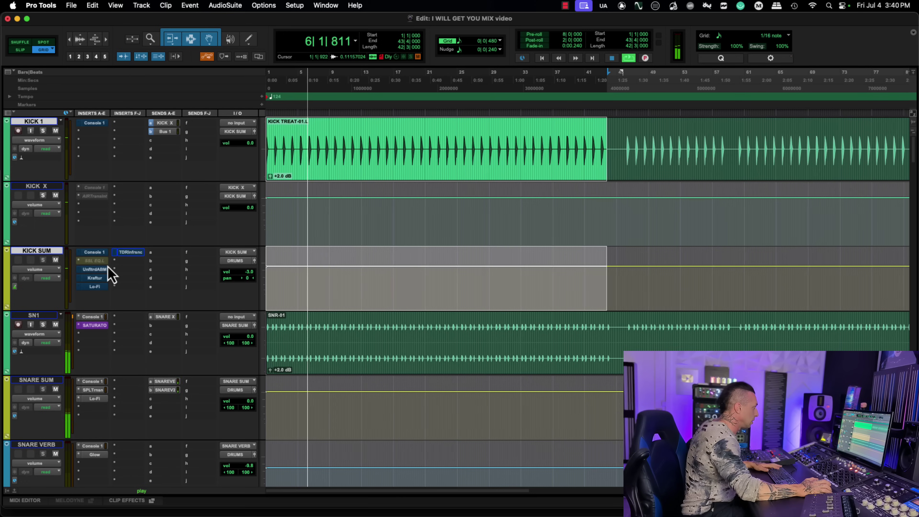
pyautogui.rightClick(107, 264)
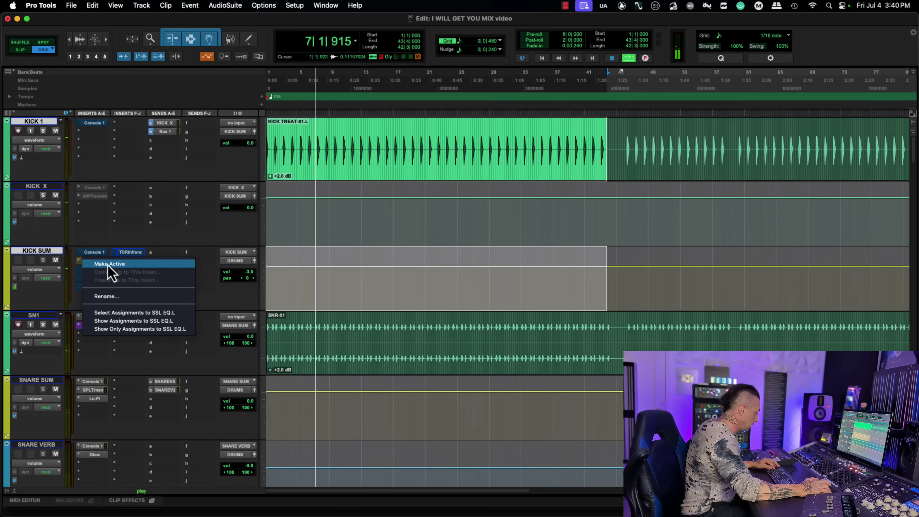
pyautogui.click(108, 264)
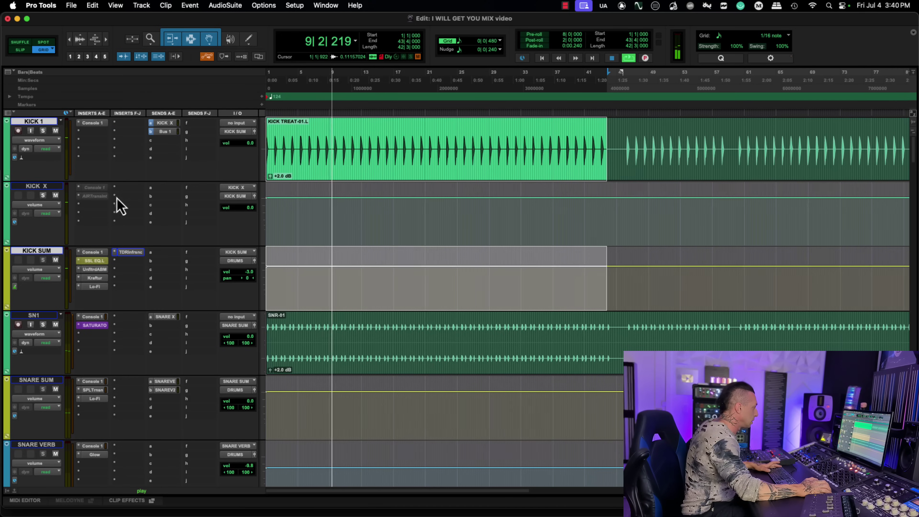
pyautogui.press('space')
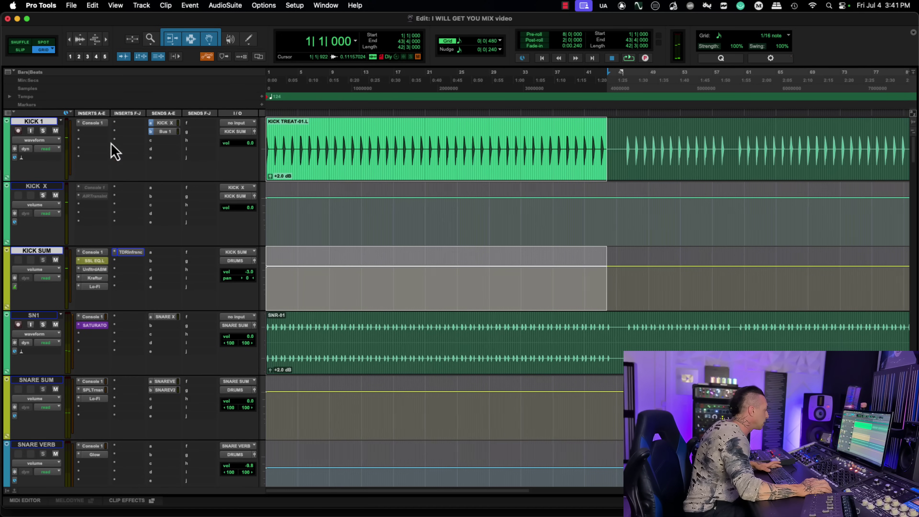
# Step: Bypass the kick inserts except Console 1 on KICK SUM, make its SSL EQ inactive, and play the first eight bars
pyautogui.keyDown('ctrl'); pyautogui.keyDown('super'); pyautogui.click(93, 261); pyautogui.keyUp('super'); pyautogui.keyUp('ctrl')
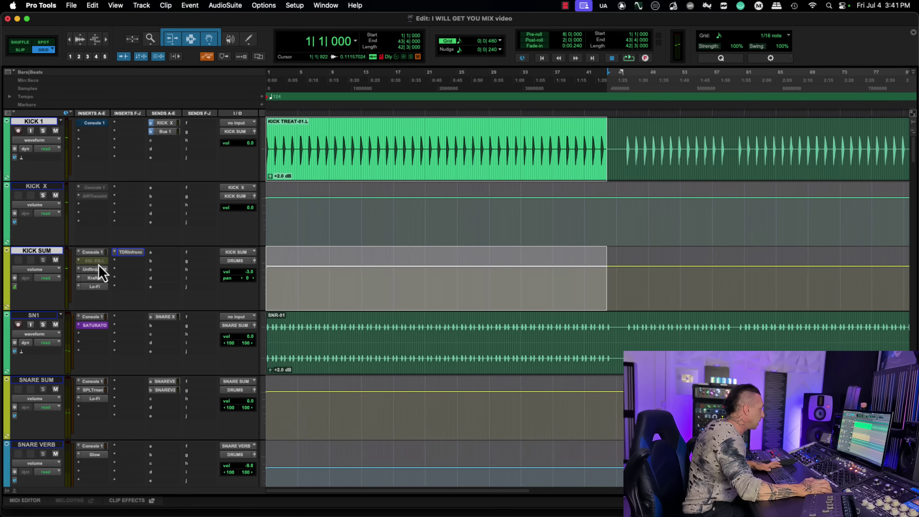
pyautogui.keyDown('super'); pyautogui.click(95, 269); pyautogui.keyUp('super')
pyautogui.keyDown('super'); pyautogui.click(95, 278); pyautogui.keyUp('super')
pyautogui.keyDown('super'); pyautogui.click(95, 286); pyautogui.keyUp('super')
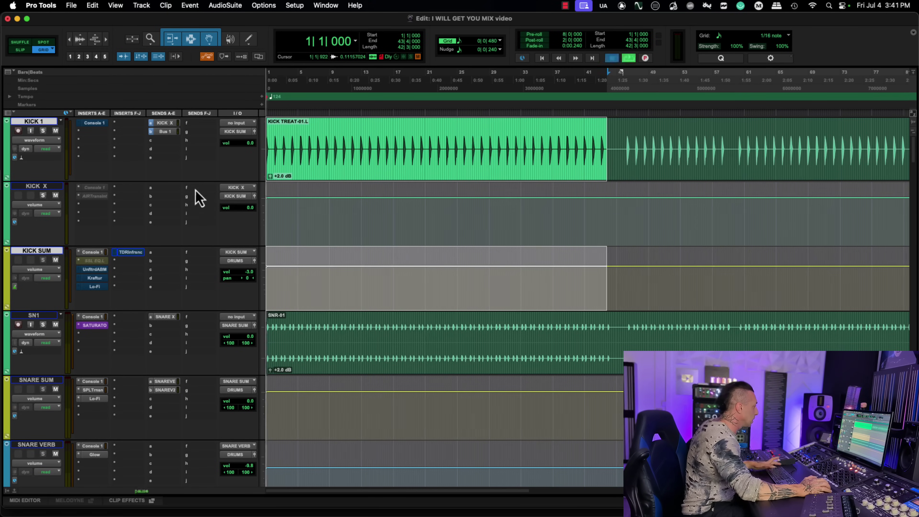
pyautogui.press('space')
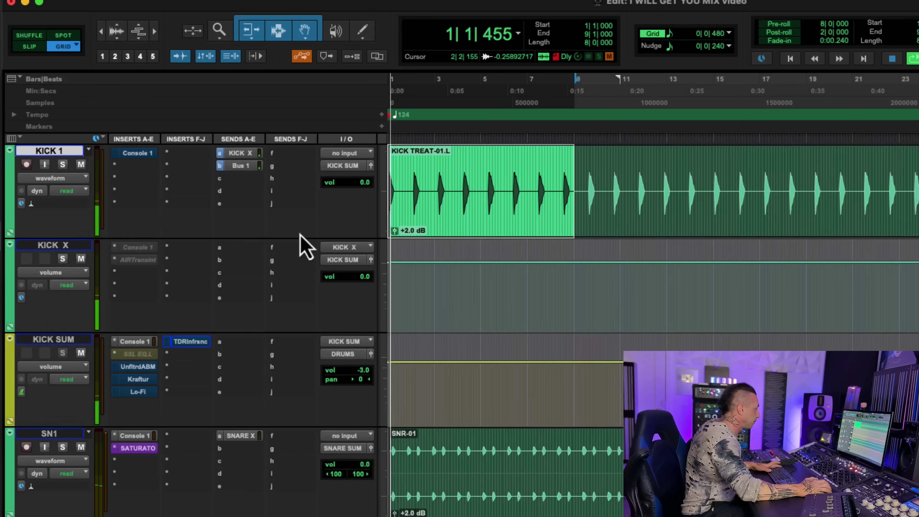
# Step: Re-enable Console 1 on KICK 1, and the SSL EQ and Bass-Mint on KICK SUM, one by one during playback
pyautogui.keyDown('super'); pyautogui.click(140, 157); pyautogui.keyUp('super')
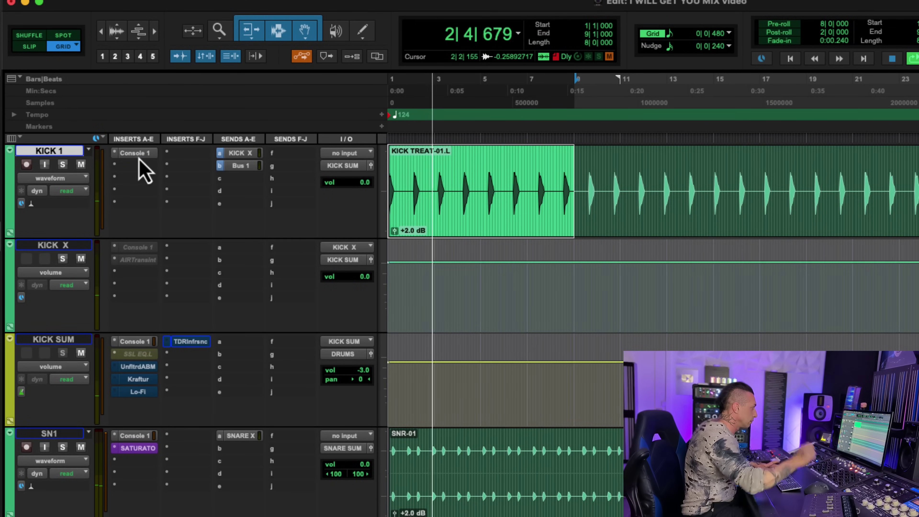
pyautogui.rightClick(143, 355)
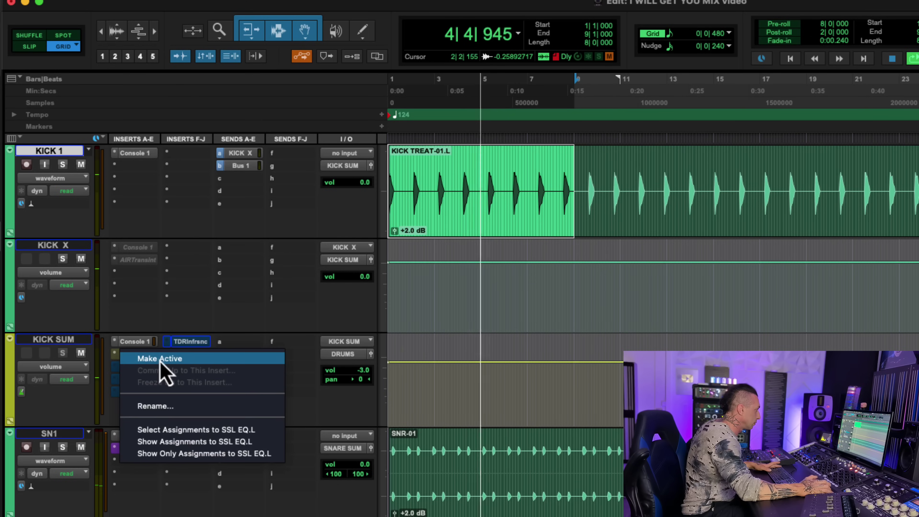
pyautogui.click(161, 359)
pyautogui.rightClick(146, 376)
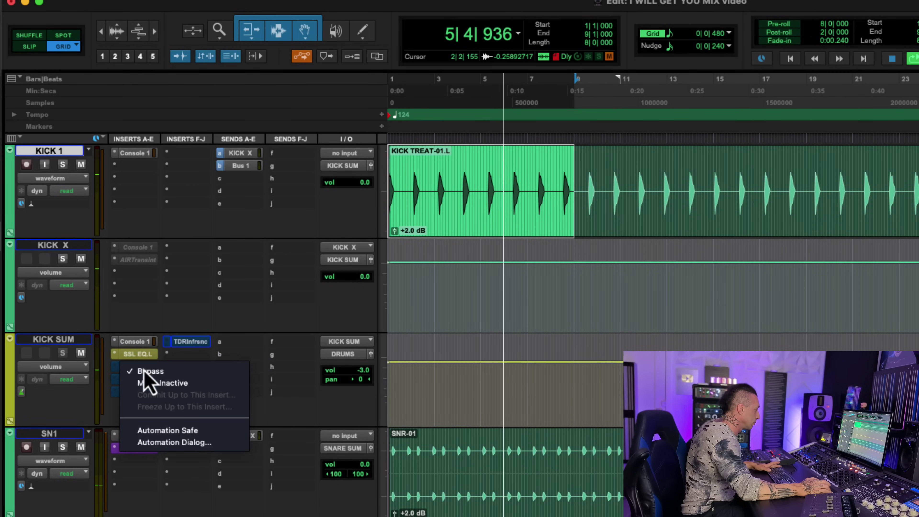
pyautogui.click(162, 373)
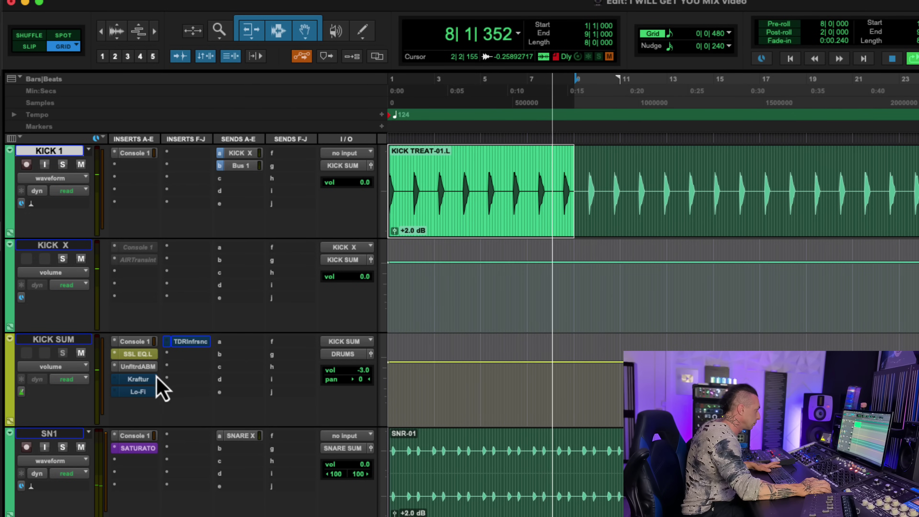
# Step: Take Kraftur and Lo-Fi on the KICK SUM track out of bypass while the mix plays
pyautogui.rightClick(142, 381)
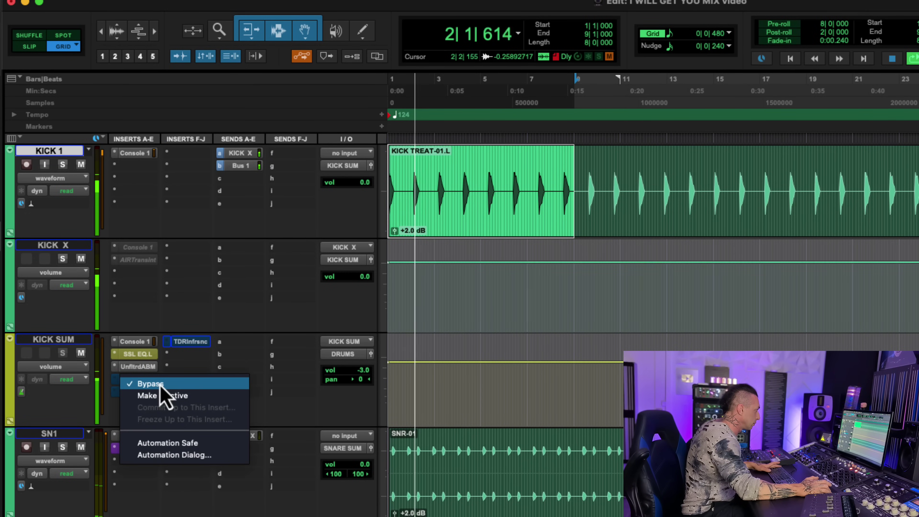
pyautogui.click(160, 385)
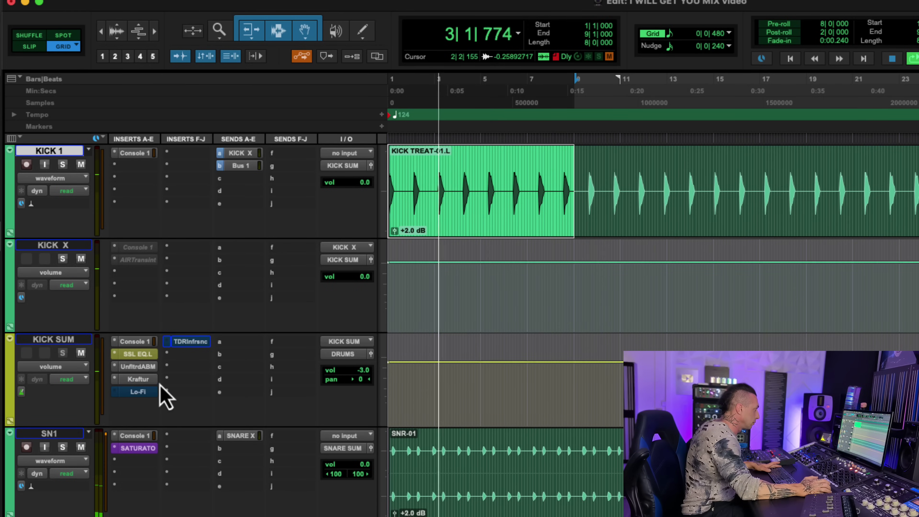
pyautogui.click(162, 397)
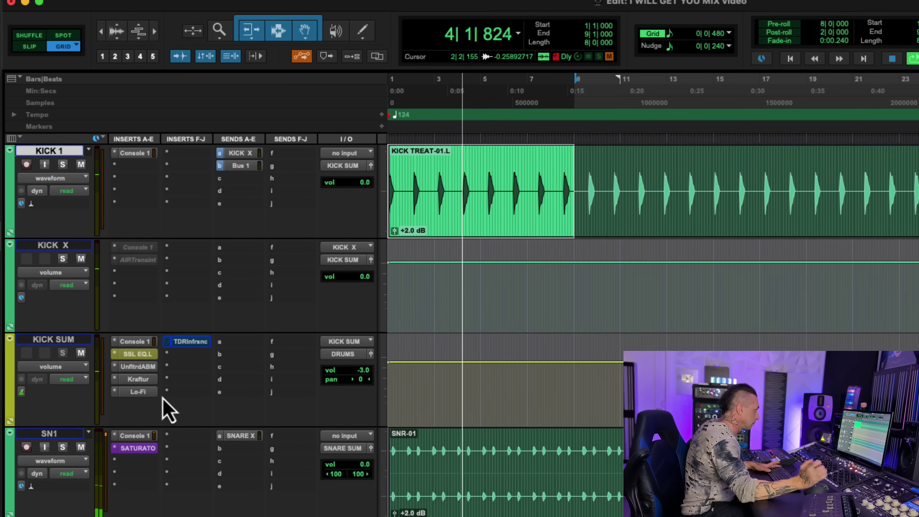
# Step: Compare Lo-Fi on KICK SUM bypassed and engaged, close its window, and take TDR Infrasonic out of bypass
pyautogui.rightClick(139, 392)
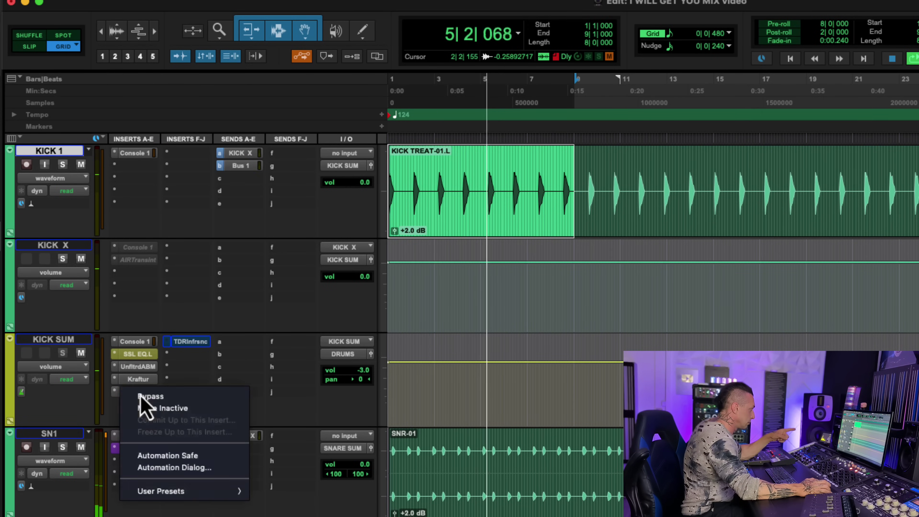
pyautogui.click(163, 397)
pyautogui.click(139, 392)
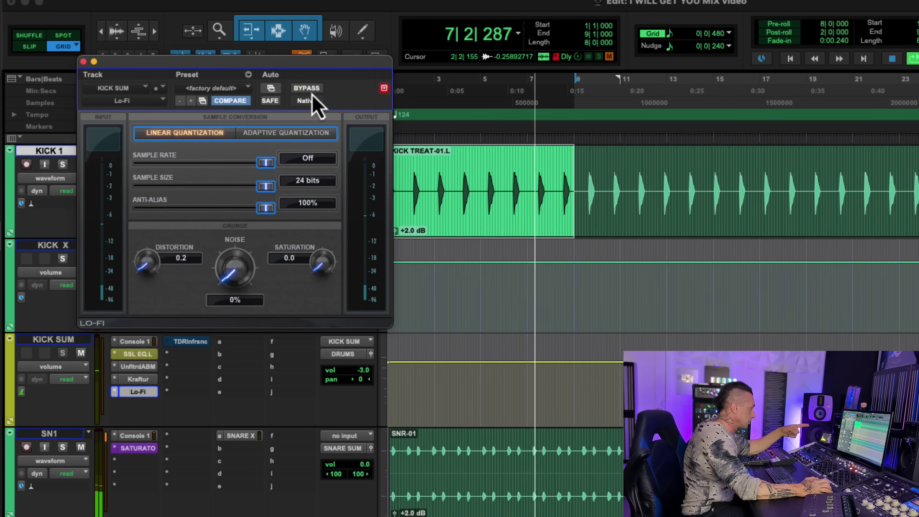
pyautogui.click(83, 61)
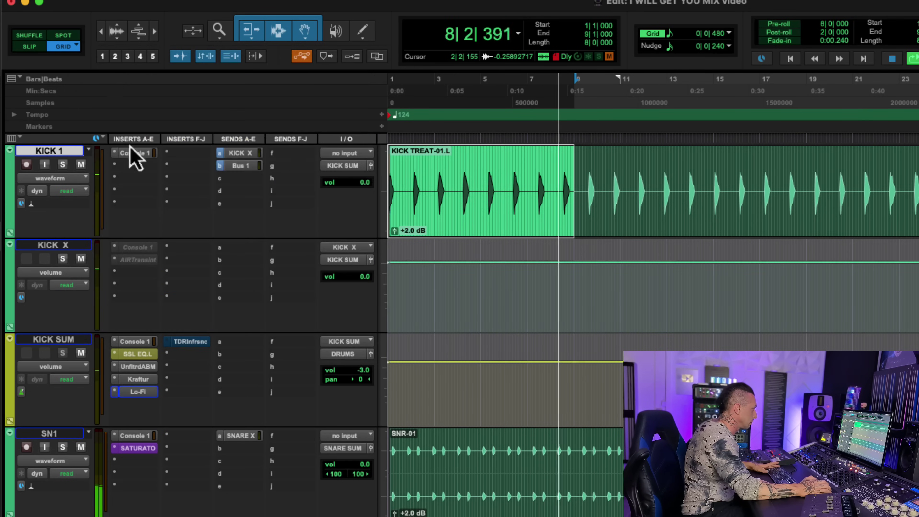
pyautogui.rightClick(201, 344)
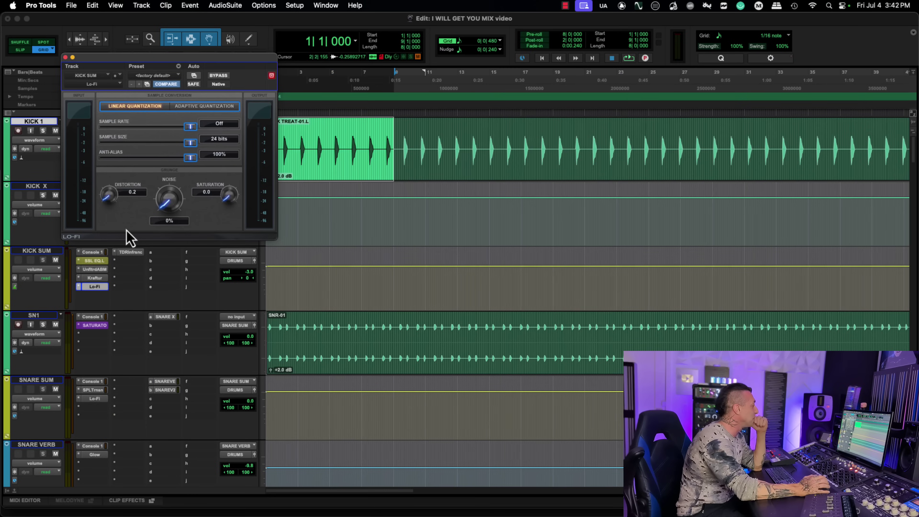